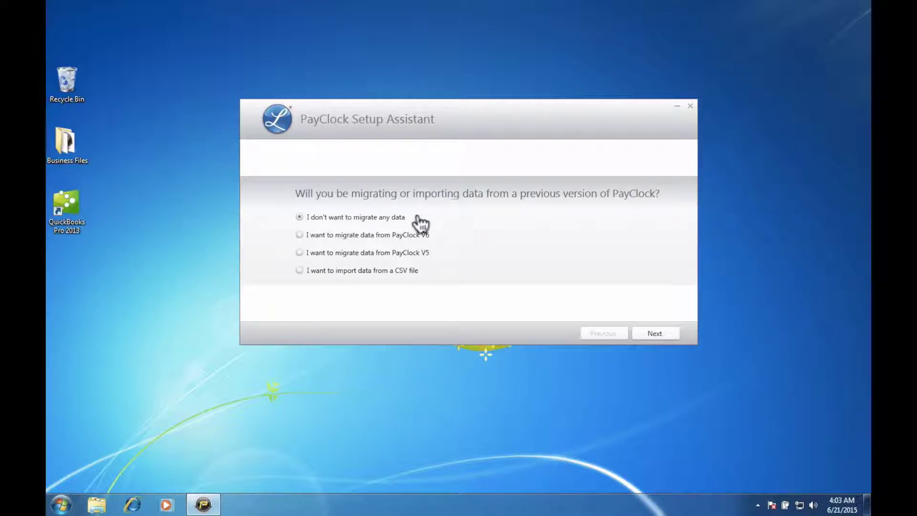
- Skip data migration and payroll product selection in the PayClock Setup Assistant
click(654, 328)
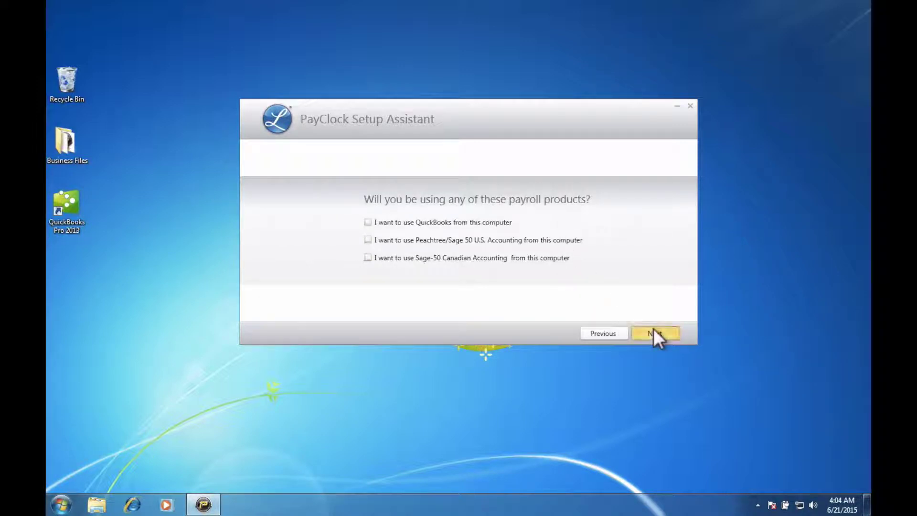
click(653, 328)
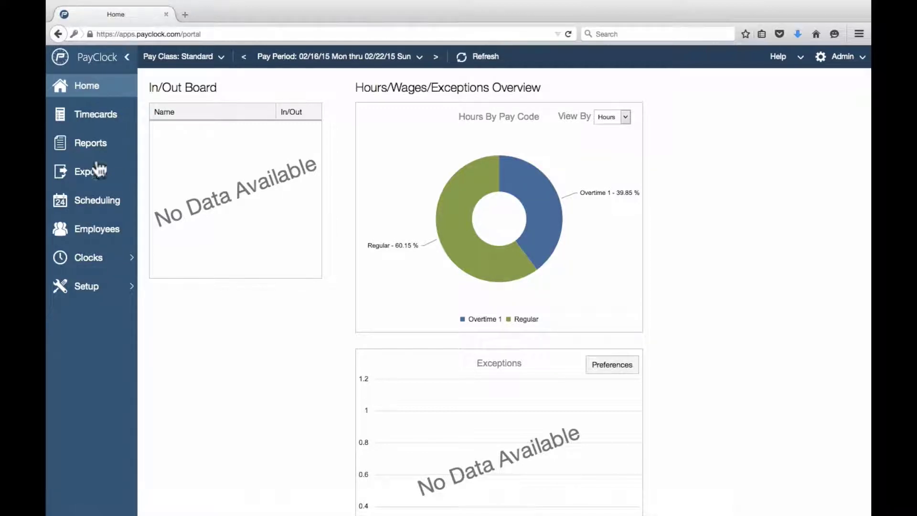
- Open the Standard pay class from Setup > Pay Class
click(103, 292)
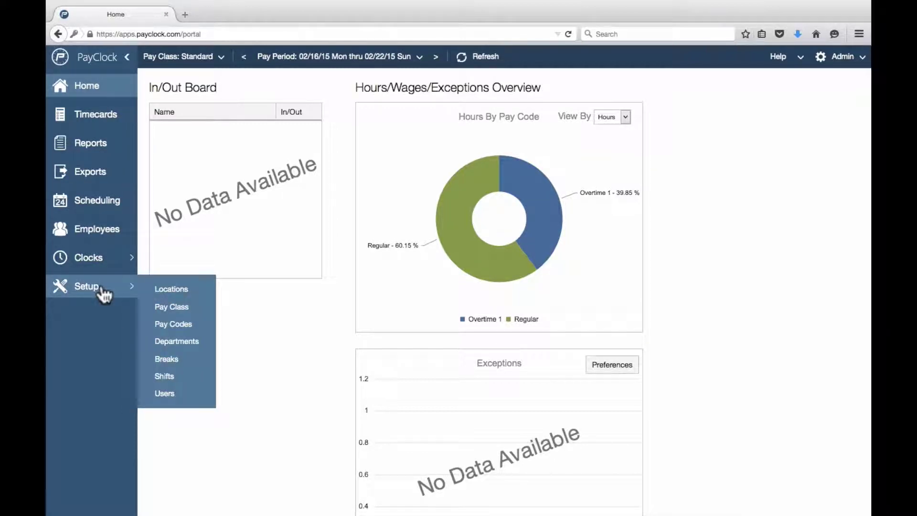
click(158, 306)
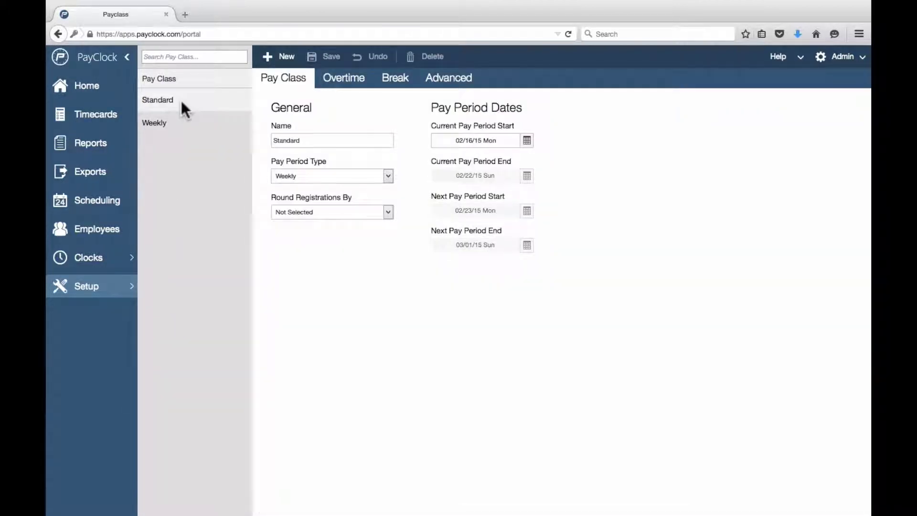
click(181, 100)
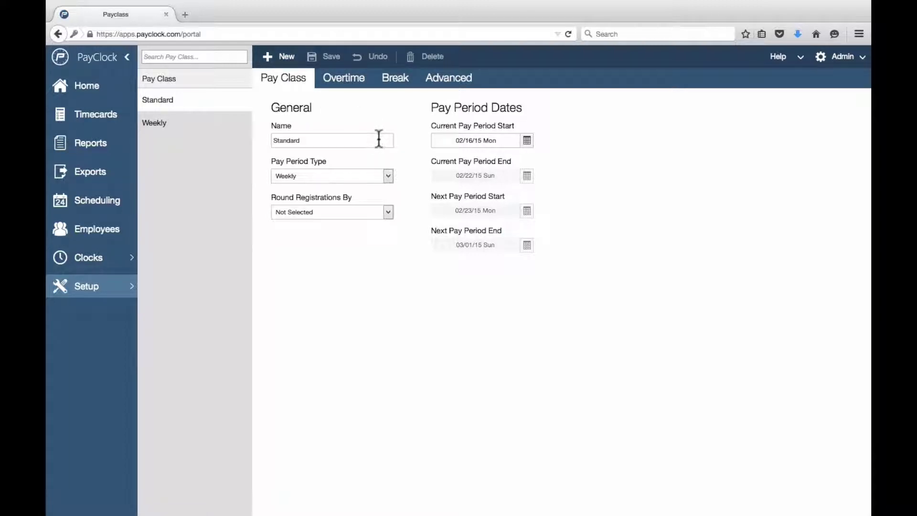
- Review the Weekly pay period type, pay period start date and Not Selected rounding, then view Overtime
click(387, 172)
click(387, 173)
click(526, 140)
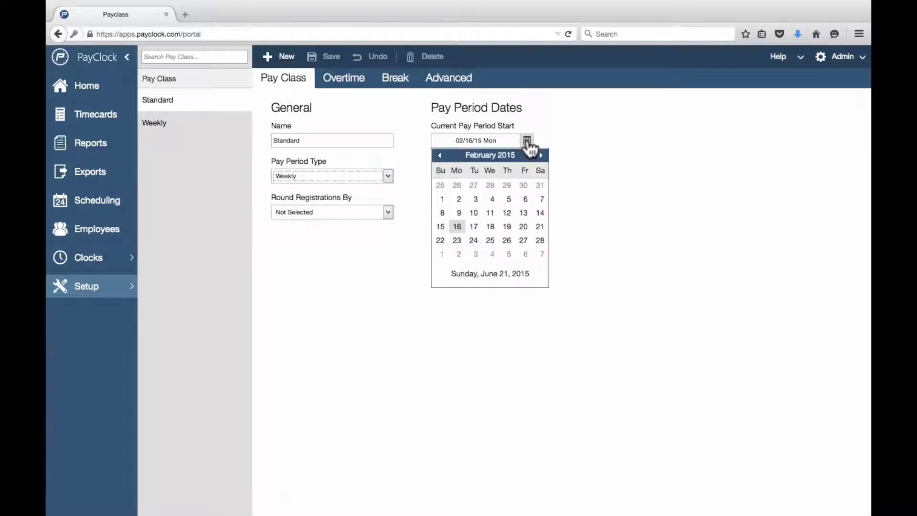
click(527, 141)
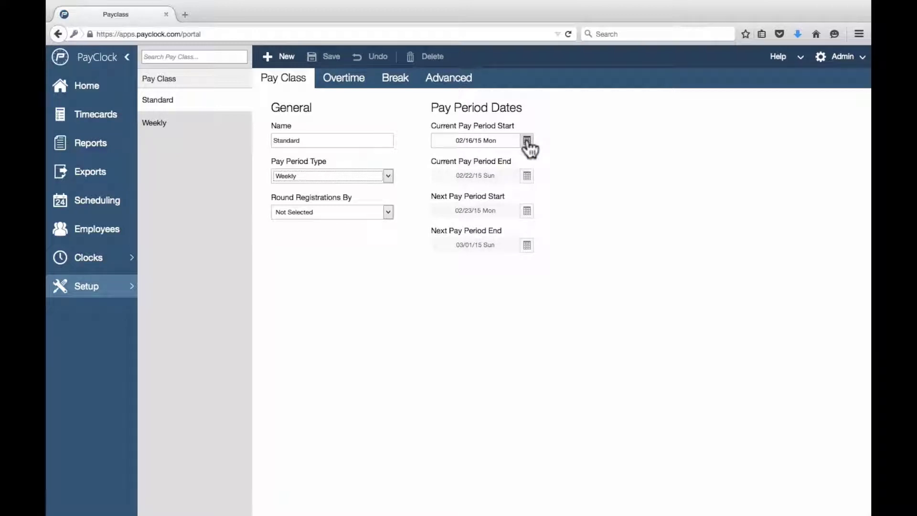
click(388, 212)
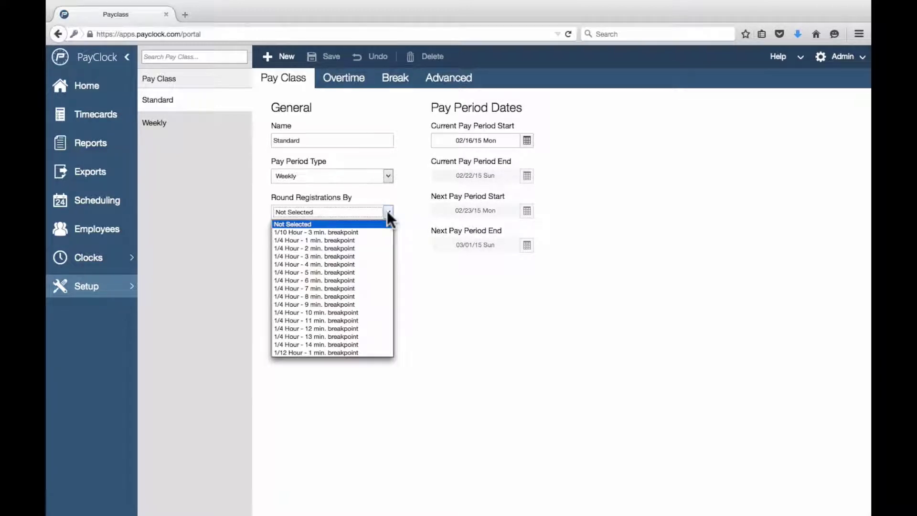
click(388, 212)
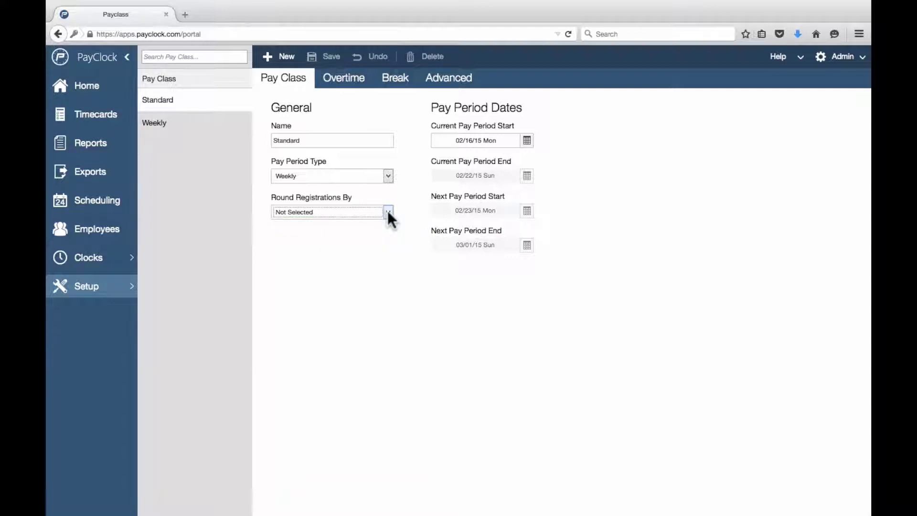
click(362, 87)
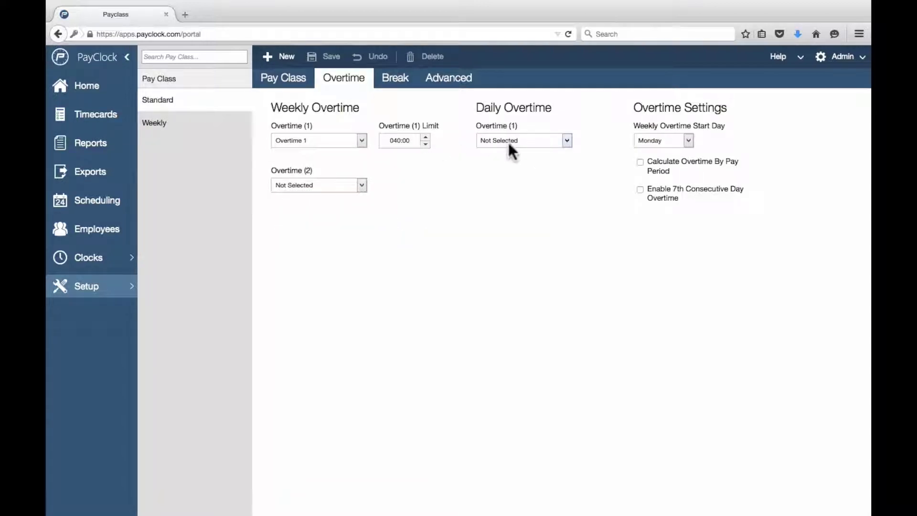
- Look over the Standard pay class's Break and Advanced settings
click(387, 79)
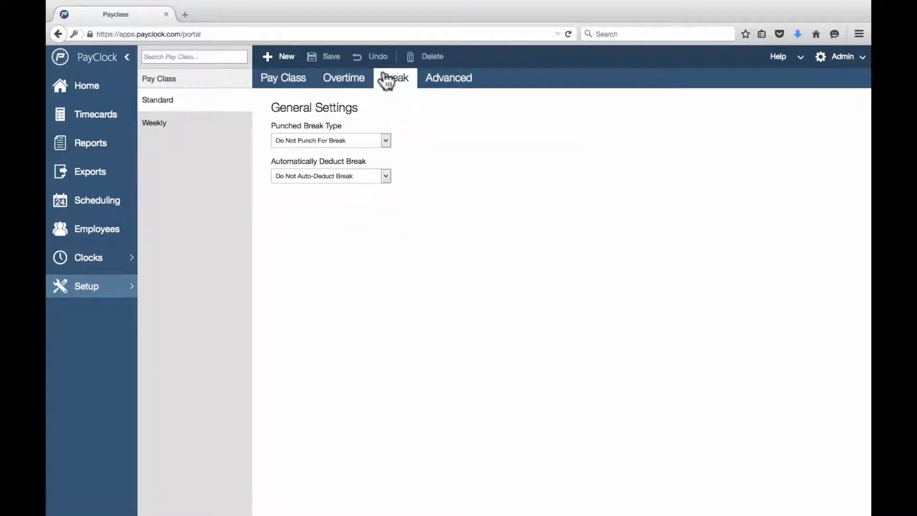
click(441, 86)
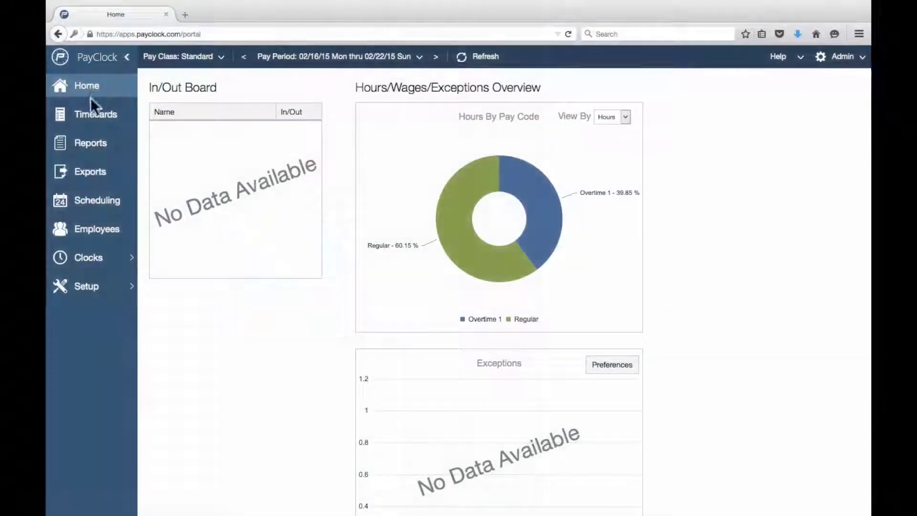
- Create a new employee record with the employee's last name, first name and middle initial
click(95, 232)
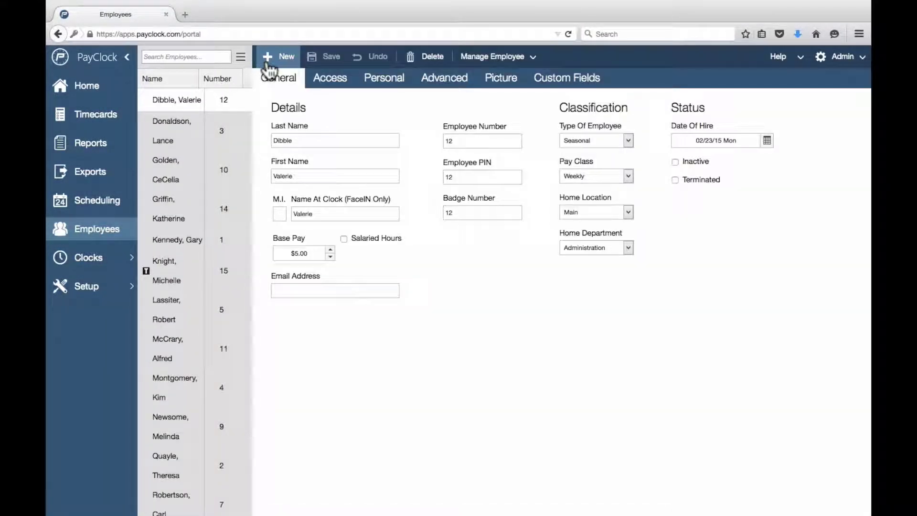
click(270, 61)
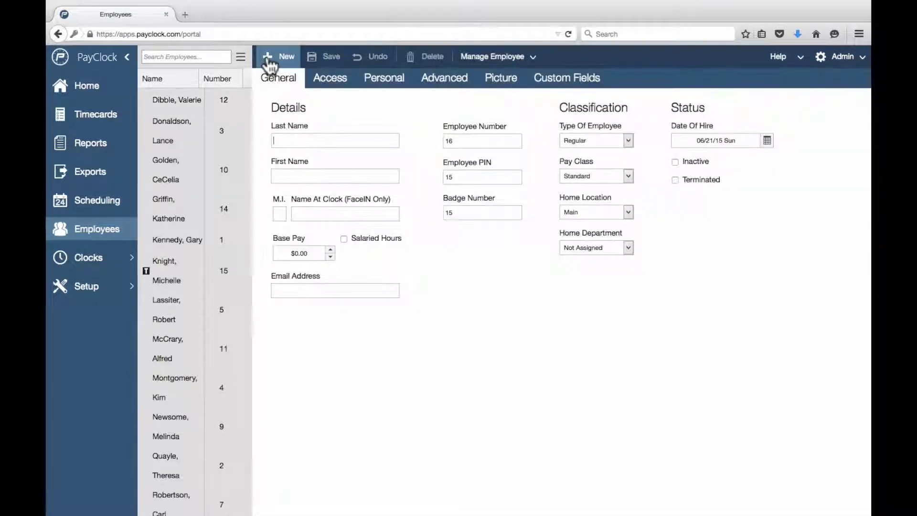
click(309, 139)
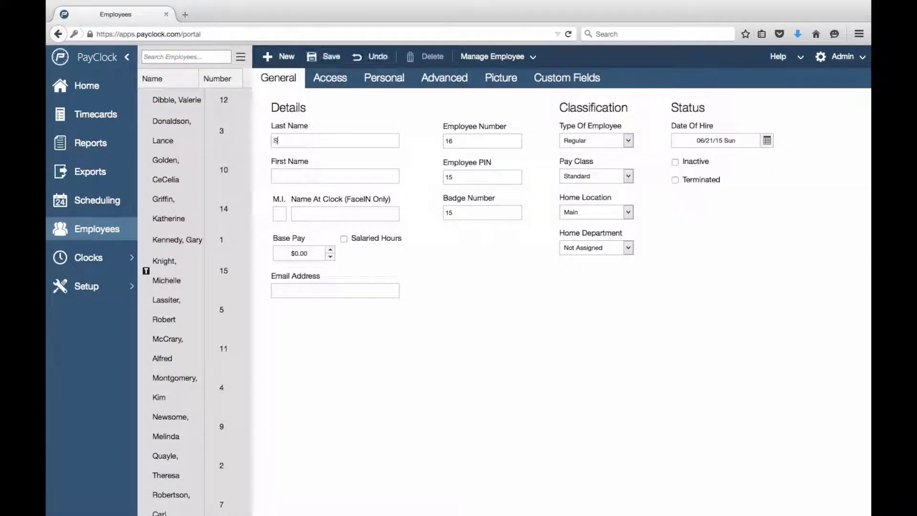
text(Smith)
click(325, 177)
text(John)
click(280, 214)
text(J)
- Enter the employee's name at clock and set base pay to $16.00
click(296, 214)
text(Johnny)
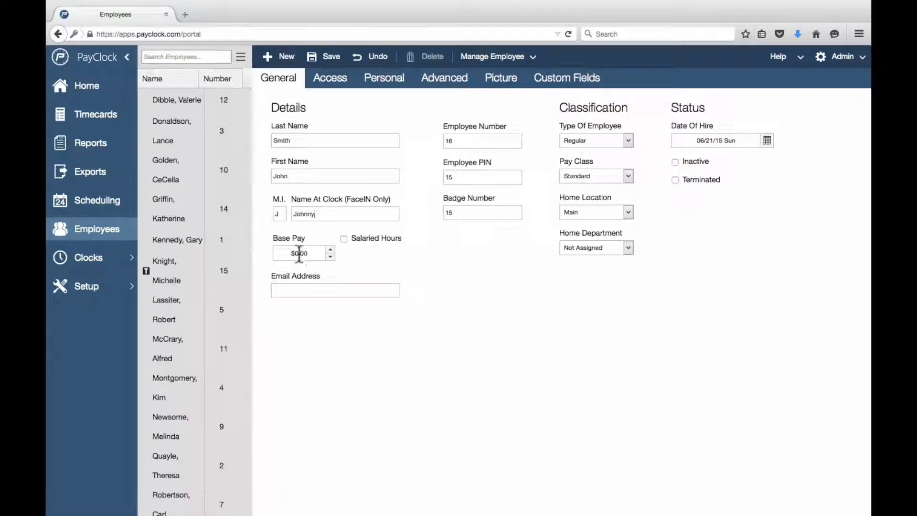
drag(299, 253, 307, 256)
click(297, 254)
text(16)
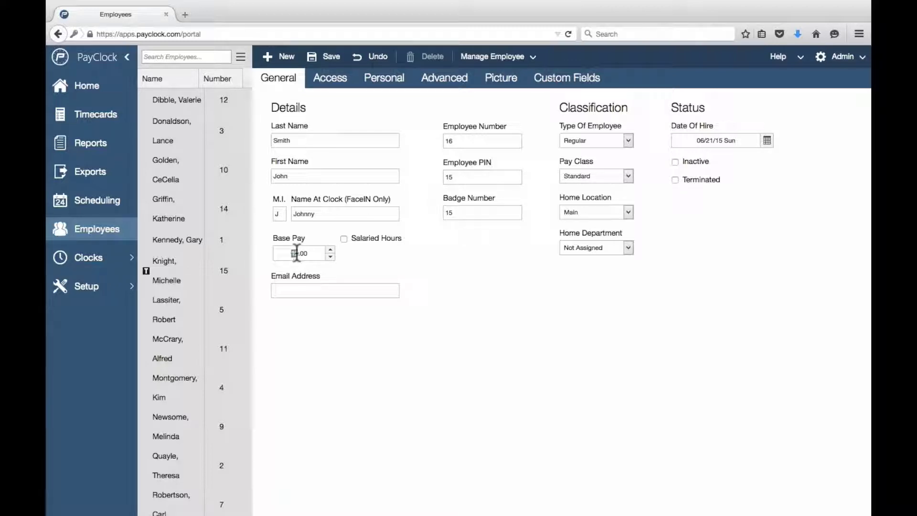
click(352, 275)
- Keep employee type Regular, pay class Standard, home location Main and department Not Assigned
click(628, 141)
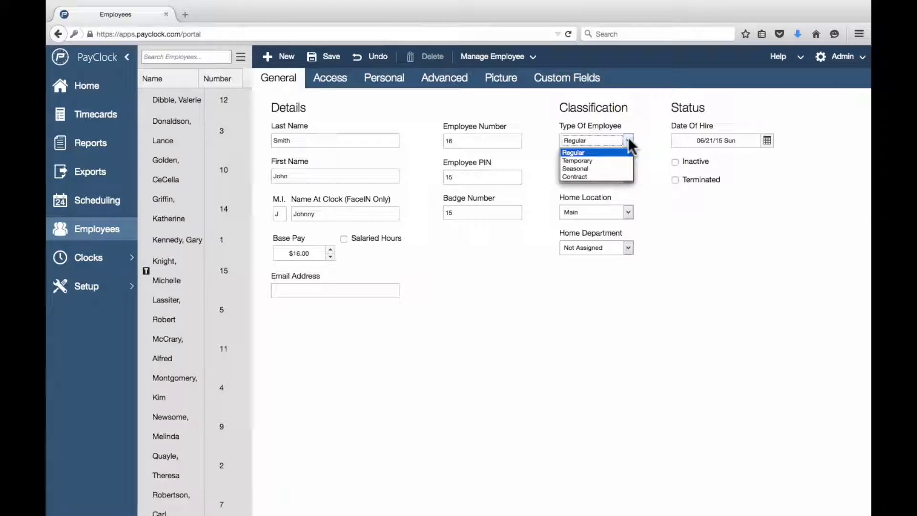
click(629, 139)
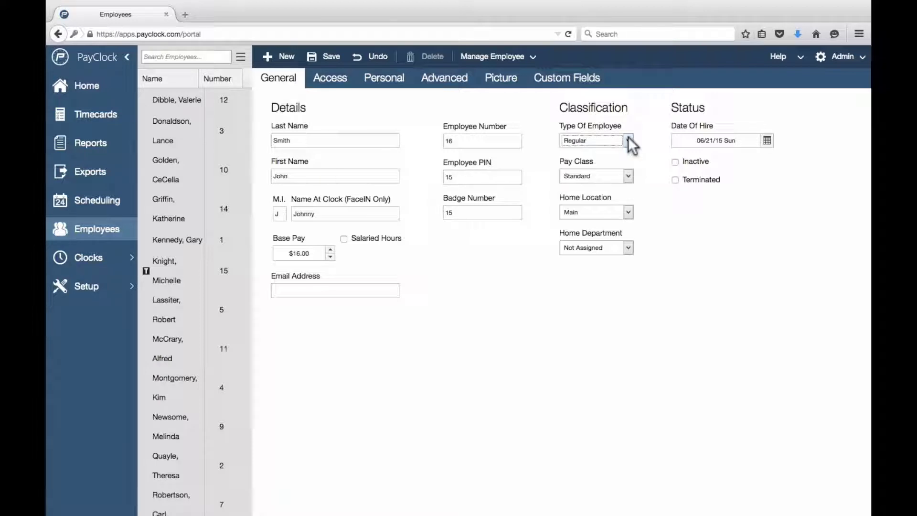
click(628, 175)
click(629, 175)
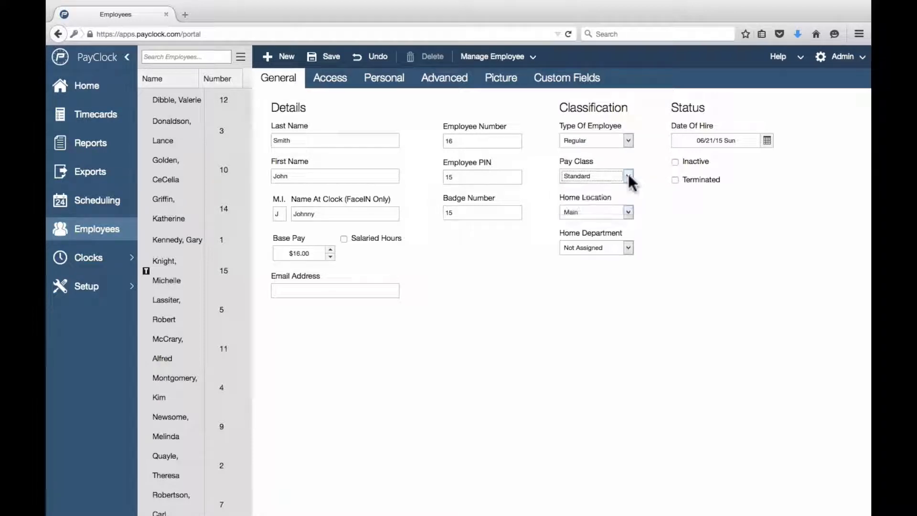
click(628, 212)
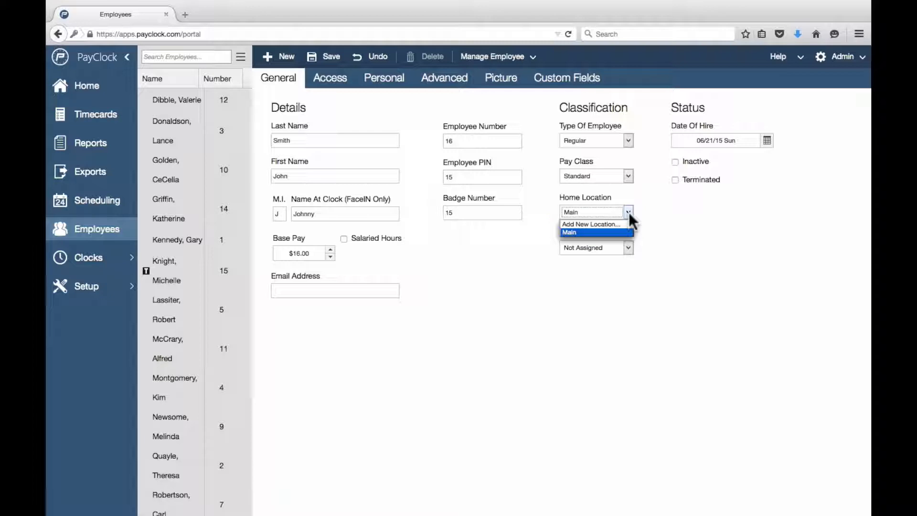
click(629, 212)
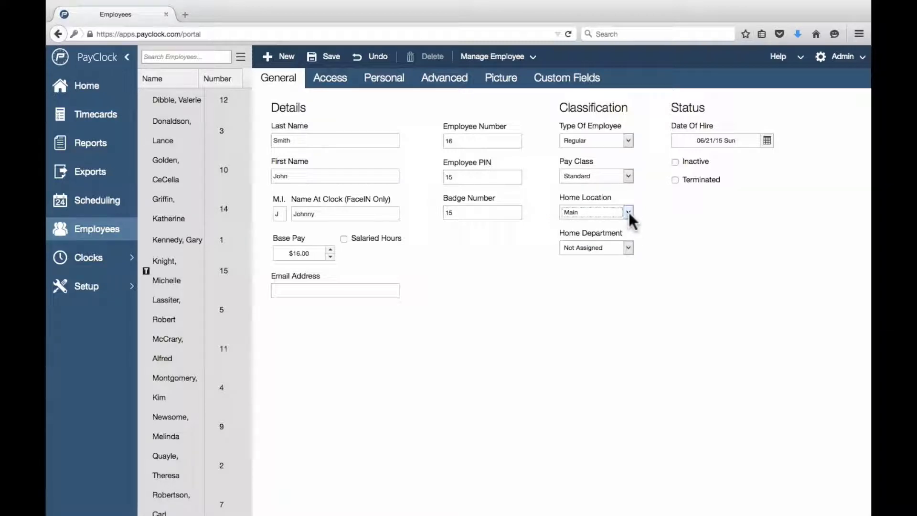
click(629, 248)
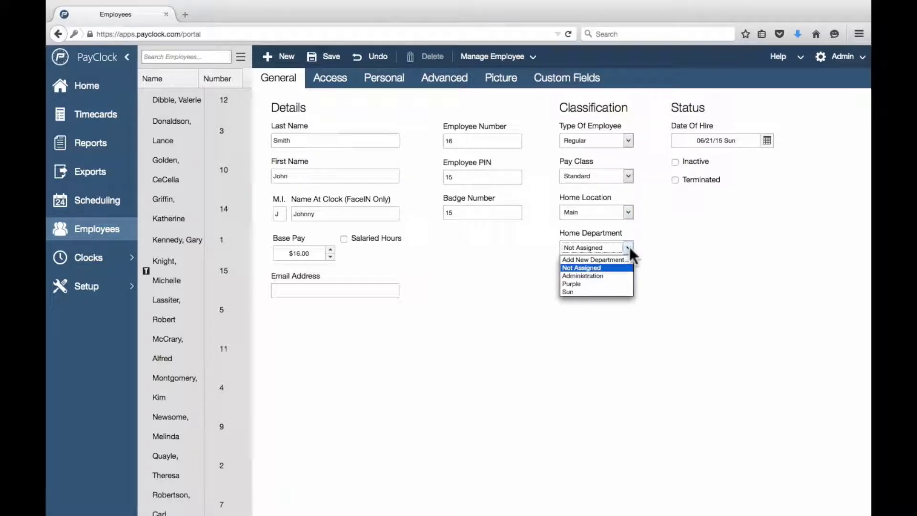
click(630, 248)
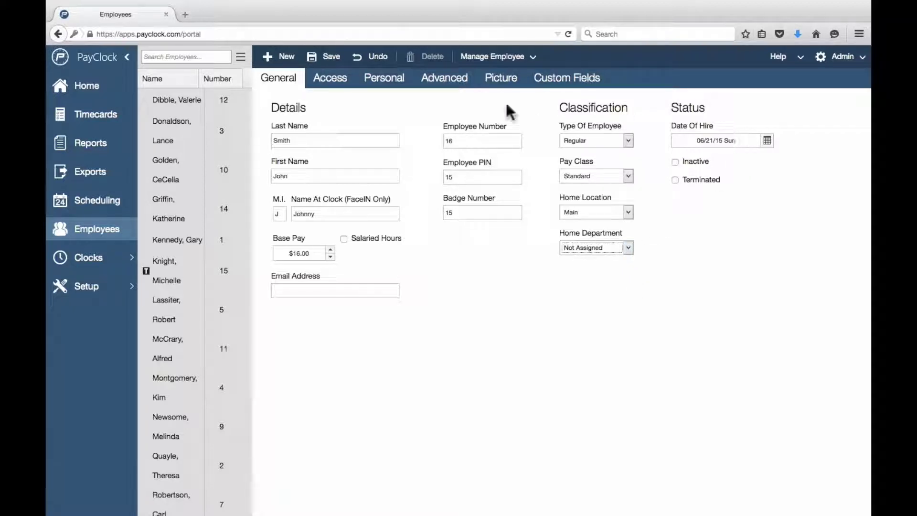
- Look through the employee's Personal, Advanced, Picture and Custom Fields sections
click(394, 85)
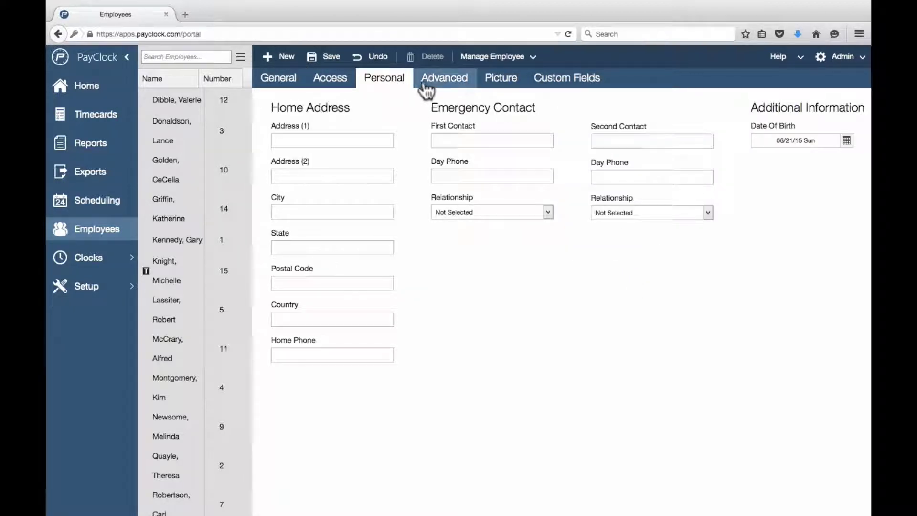
click(434, 87)
click(496, 85)
click(557, 86)
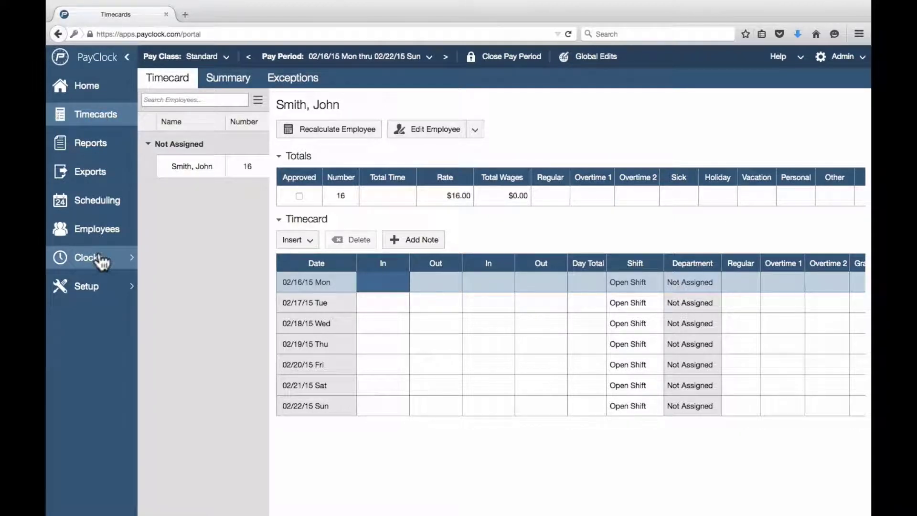
- Start a new FR650 clock from Clocks > Manage Clocks
mouse_move(98, 260)
click(156, 260)
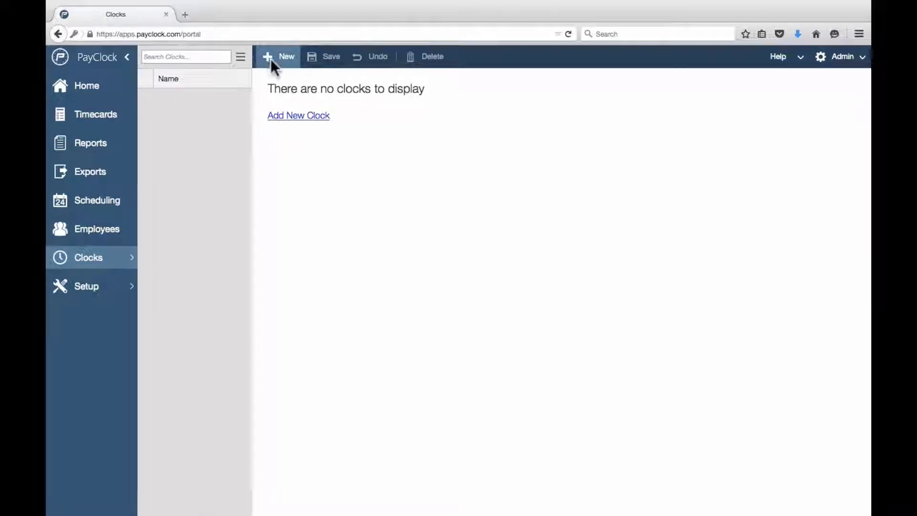
click(270, 58)
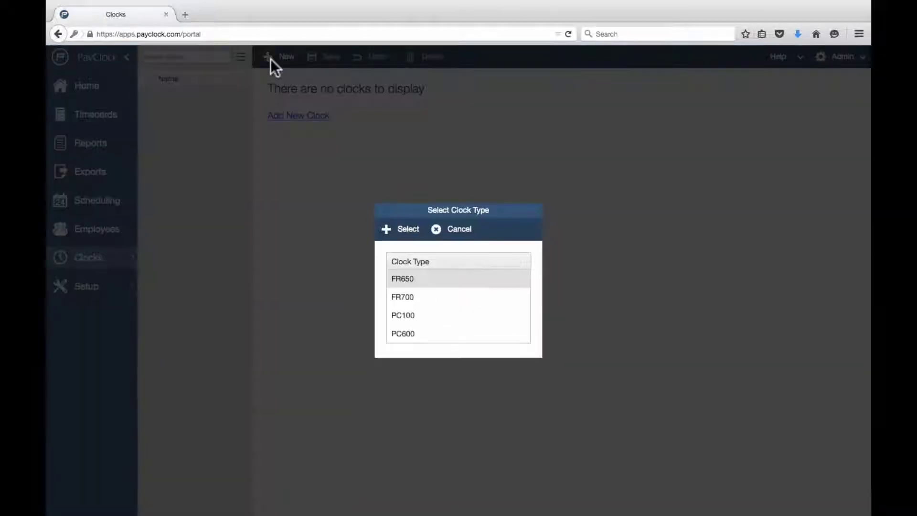
click(405, 280)
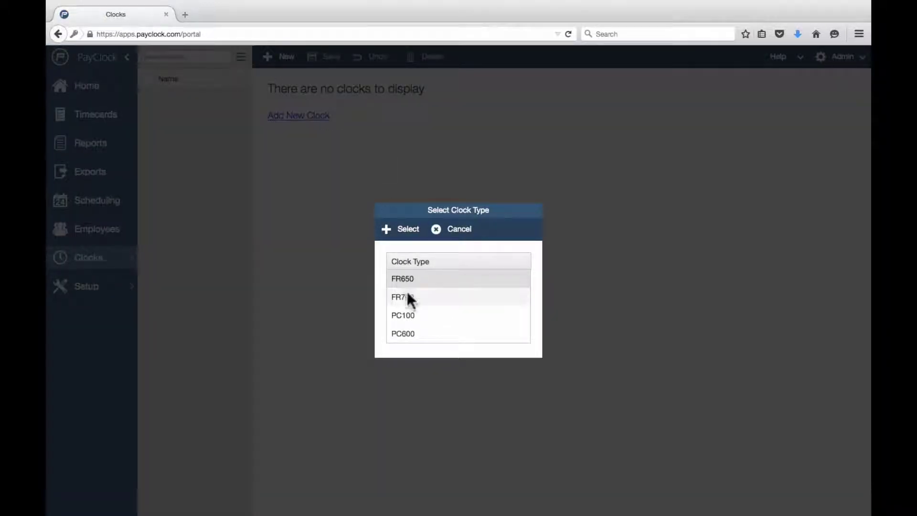
click(405, 241)
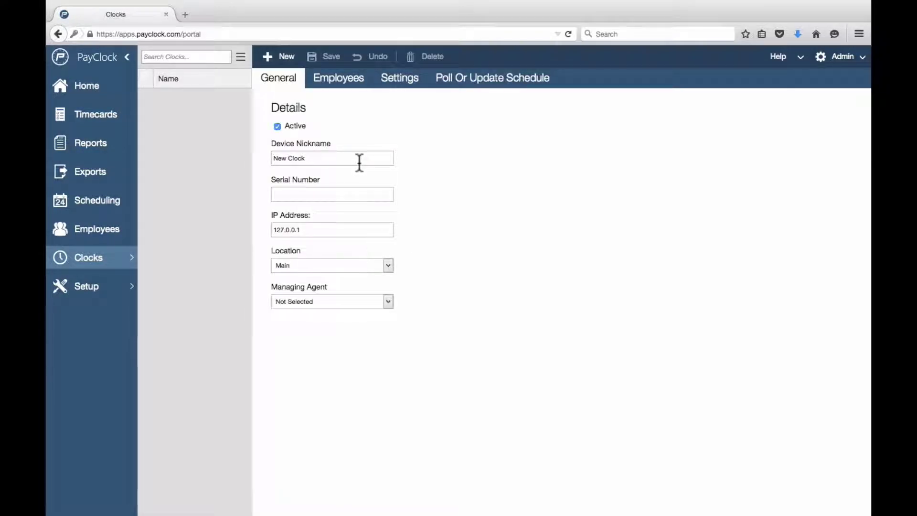
text(SP200000F6)
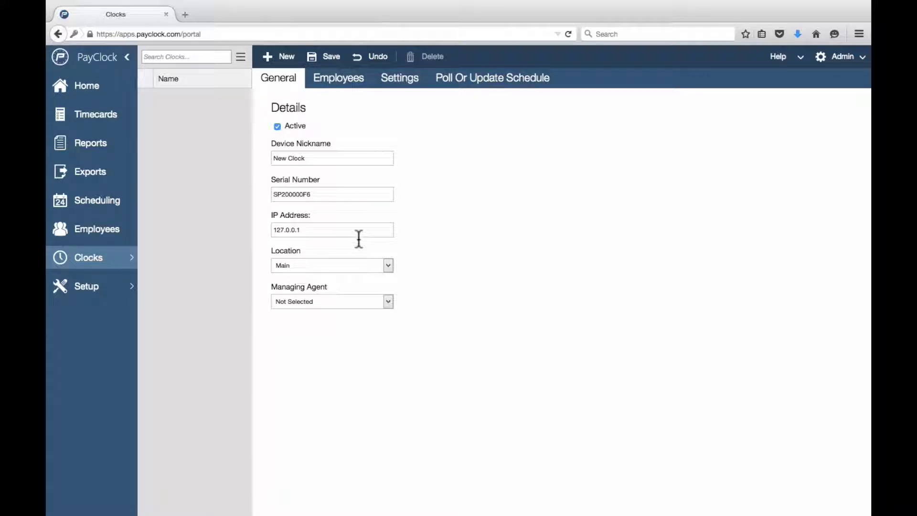
click(373, 298)
click(373, 298)
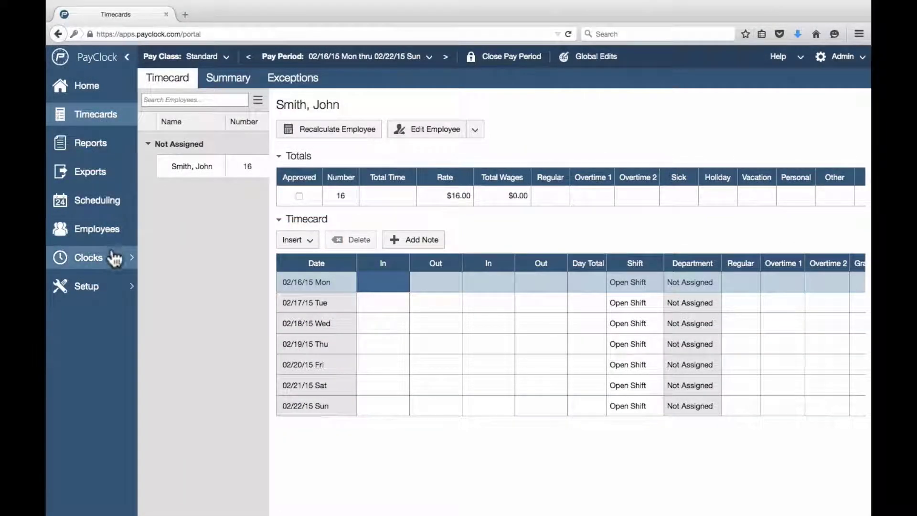
- Start another new clock of type PC600 from Manage Clocks
click(114, 259)
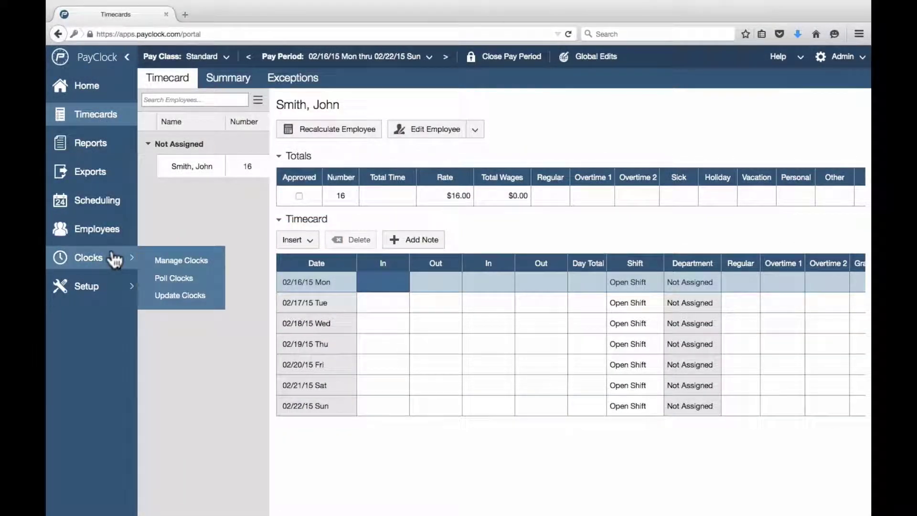
click(158, 260)
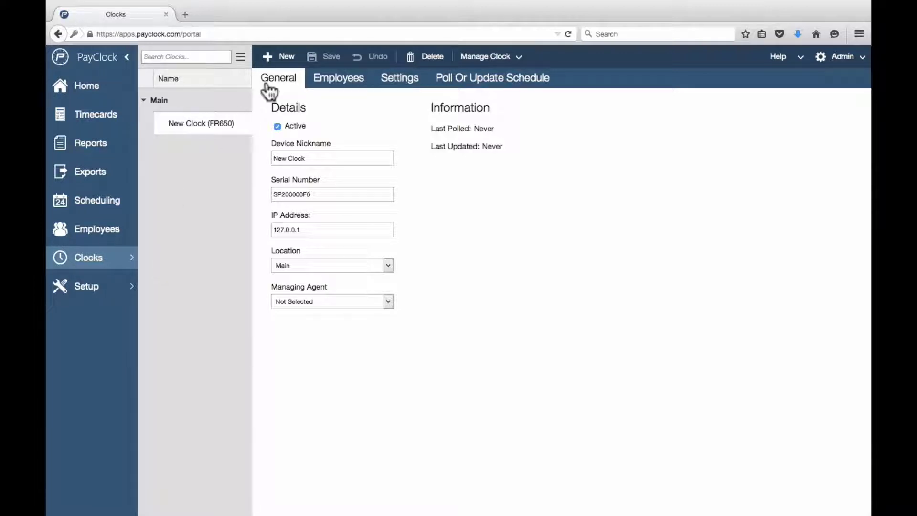
click(276, 59)
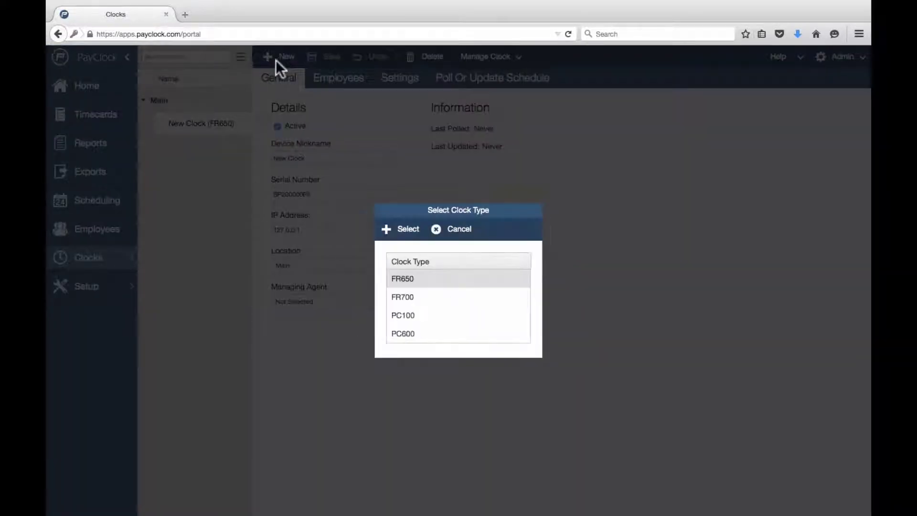
click(407, 333)
click(407, 230)
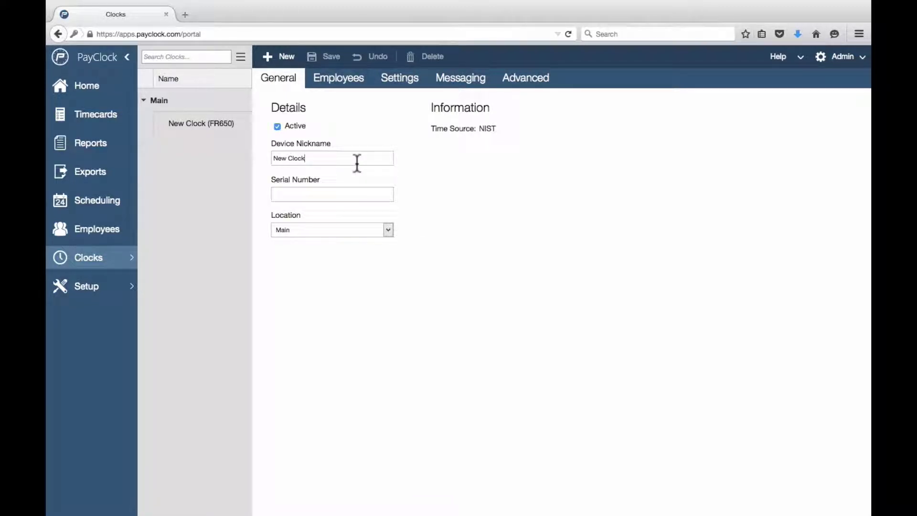
- Enter serial number Sp6000000P and save the PC600 clock
click(347, 195)
text(Sp6000000P)
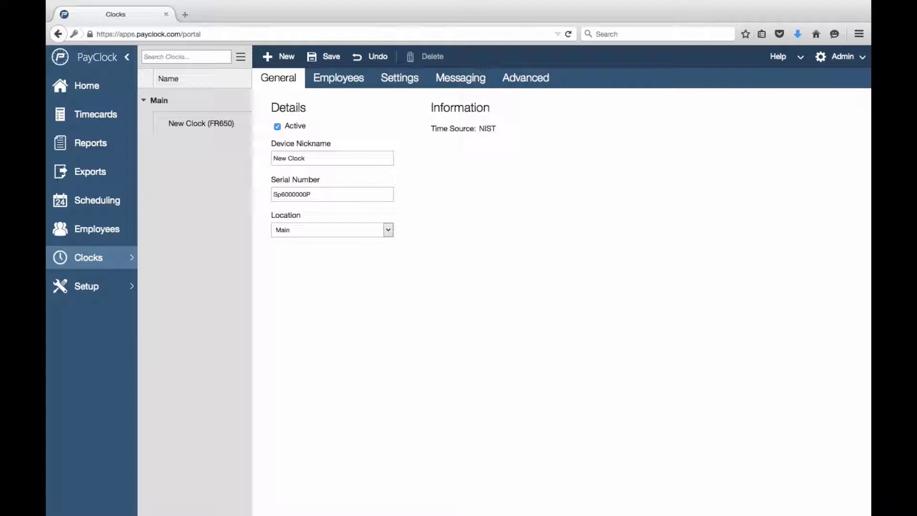
click(332, 52)
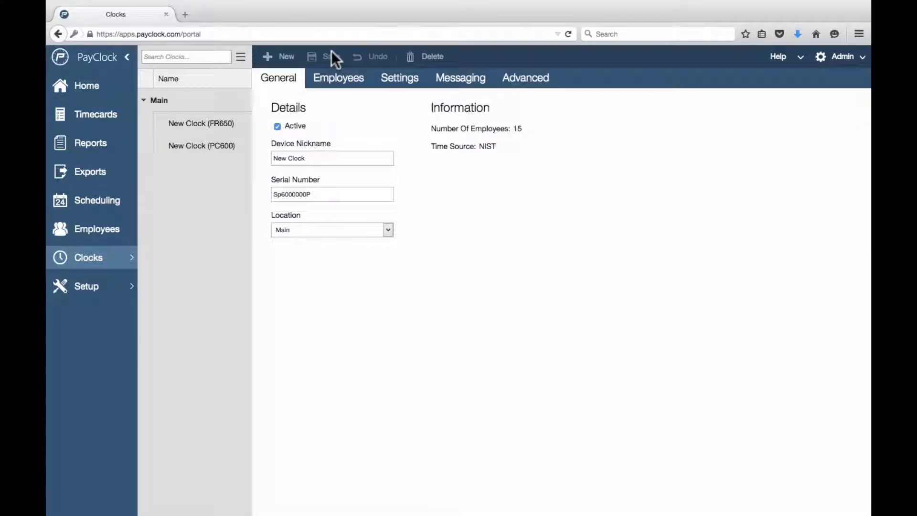